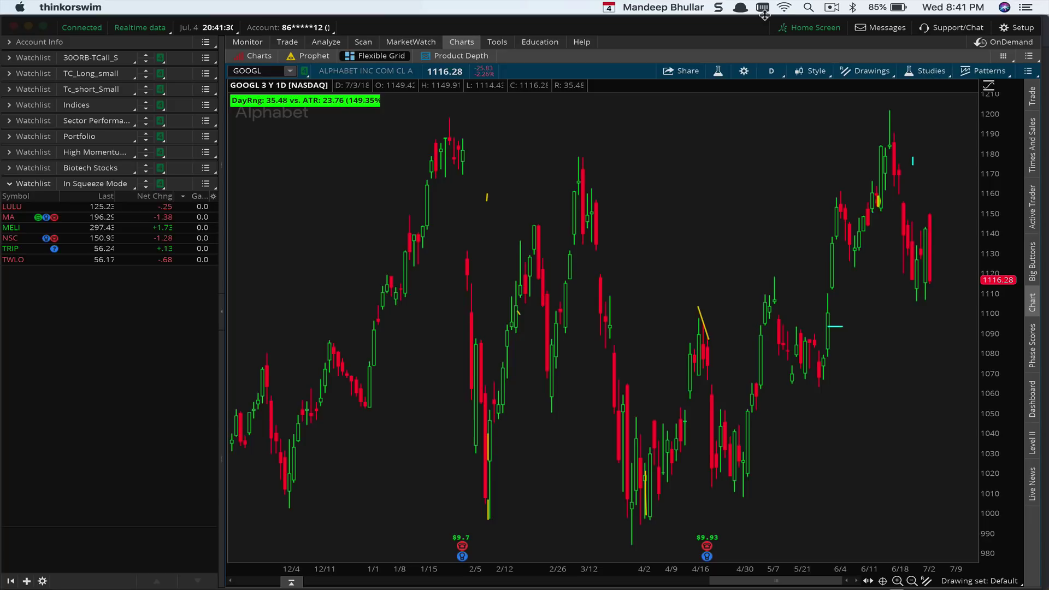
Search 'ttm' in the studies editor and add TTM_Squeeze as a lower study.
{"action": "left_click", "coordinate": [719, 71]}
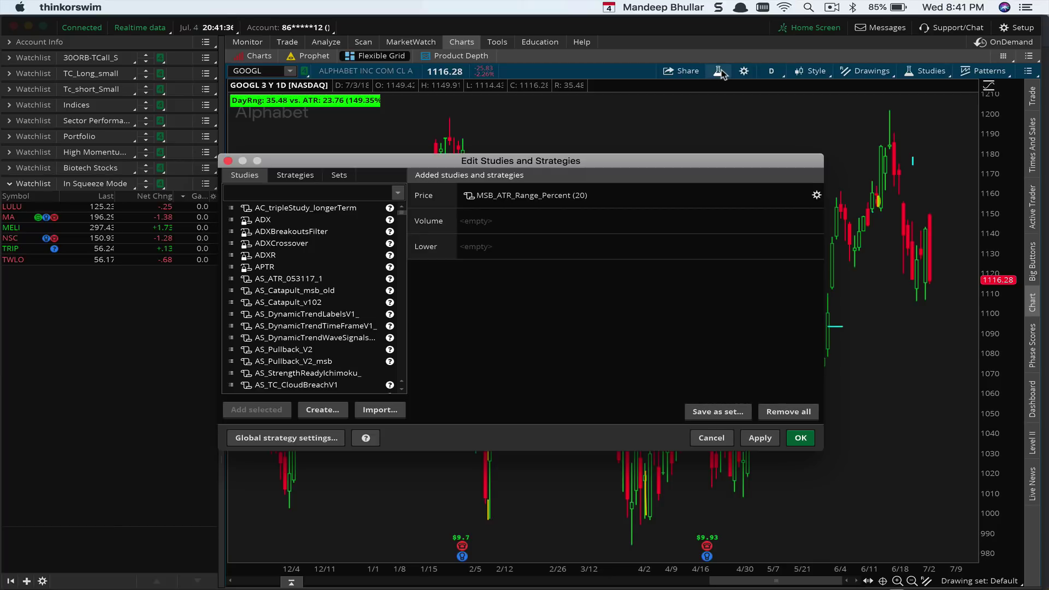
{"action": "left_click", "coordinate": [332, 194]}
{"action": "type", "text": "t"}
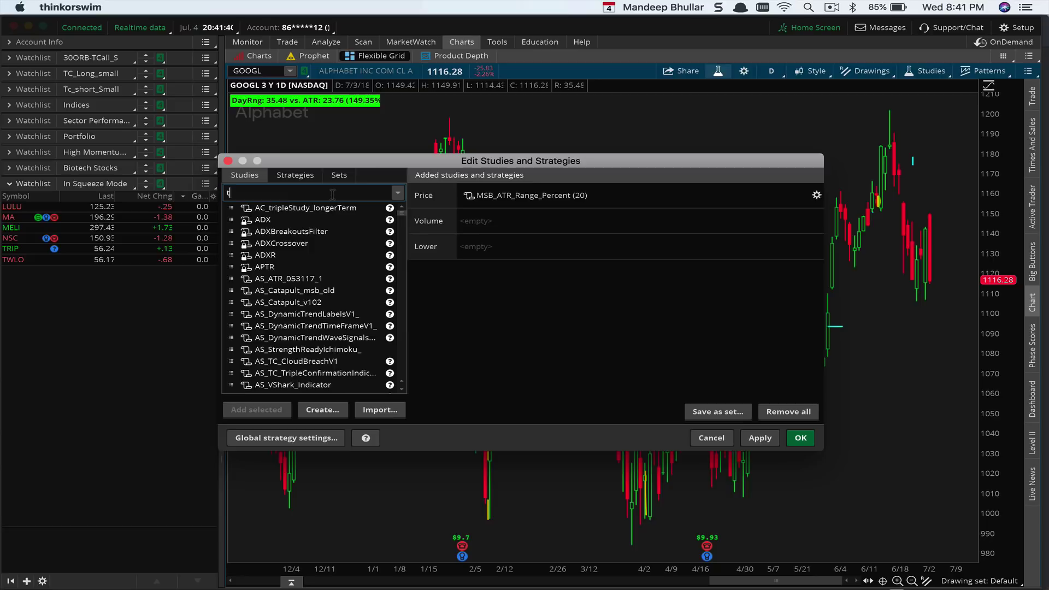
{"action": "type", "text": "tm"}
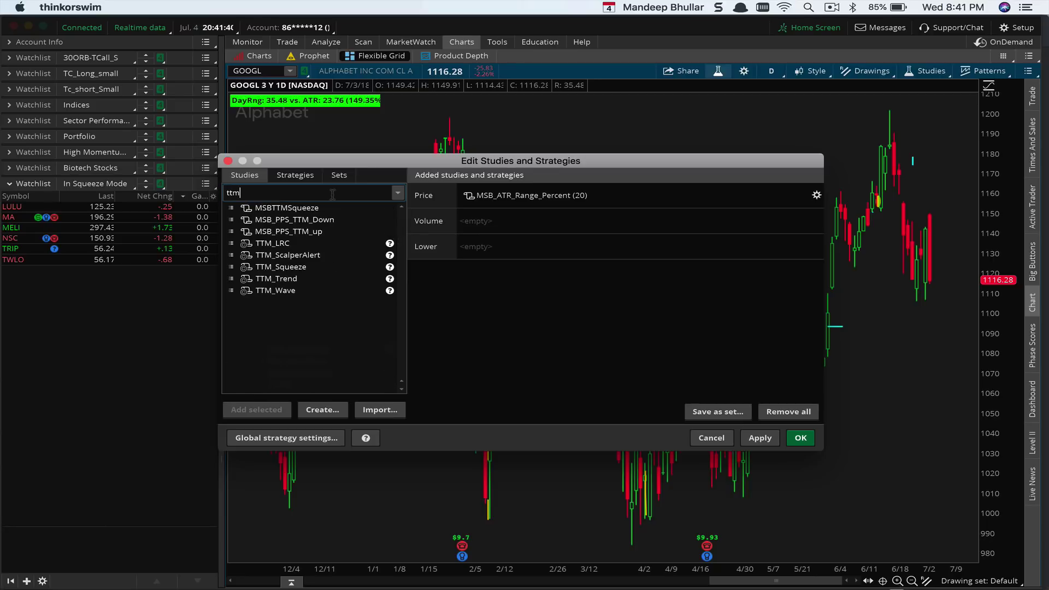
{"action": "left_click", "coordinate": [261, 277]}
{"action": "left_click", "coordinate": [268, 267]}
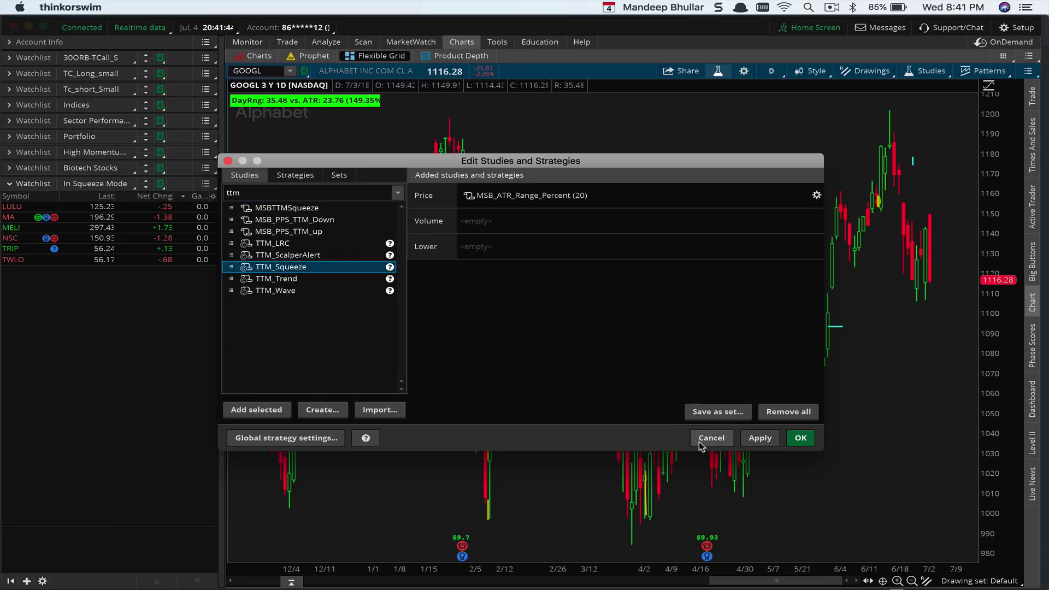
{"action": "left_click", "coordinate": [260, 411]}
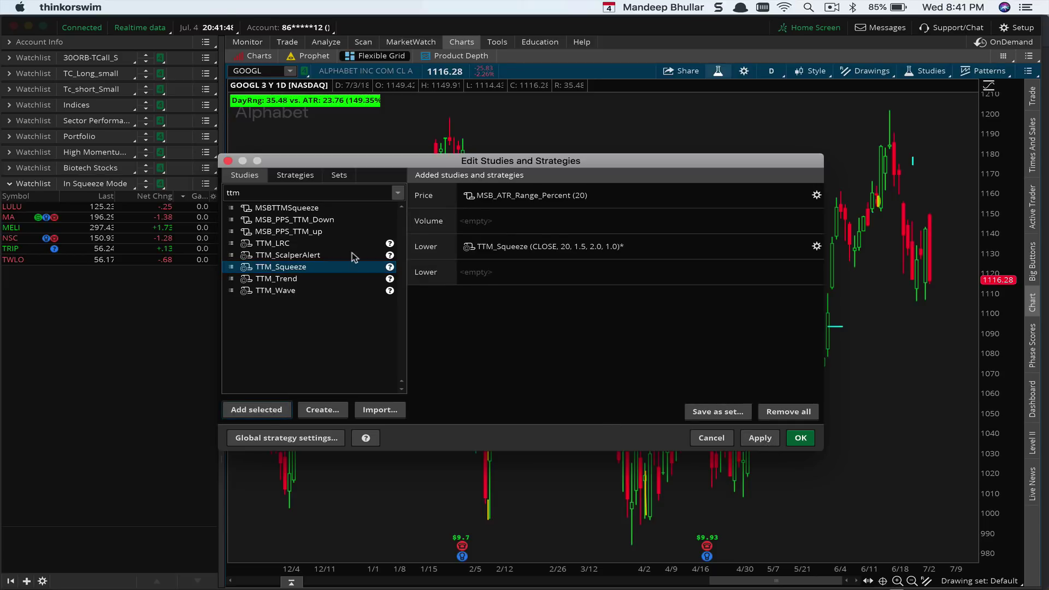
Search for Bollinger and add BollingerBands to the price chart.
{"action": "left_click", "coordinate": [315, 188]}
{"action": "key", "text": "BackSpace"}
{"action": "key", "text": "BackSpace"}
{"action": "key", "text": "BackSpace"}
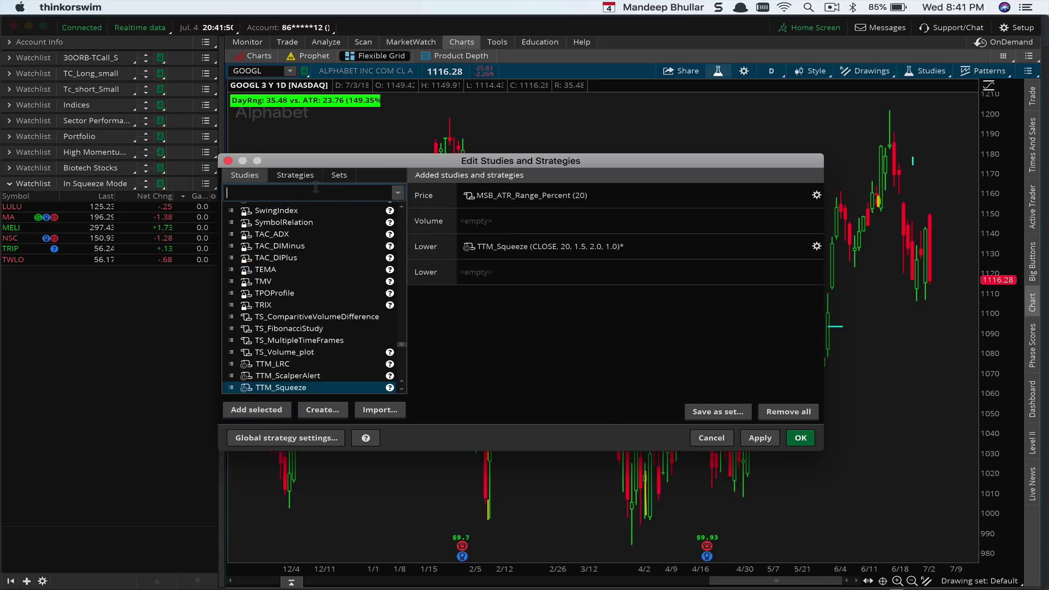
{"action": "type", "text": "boli"}
{"action": "key", "text": "BackSpace"}
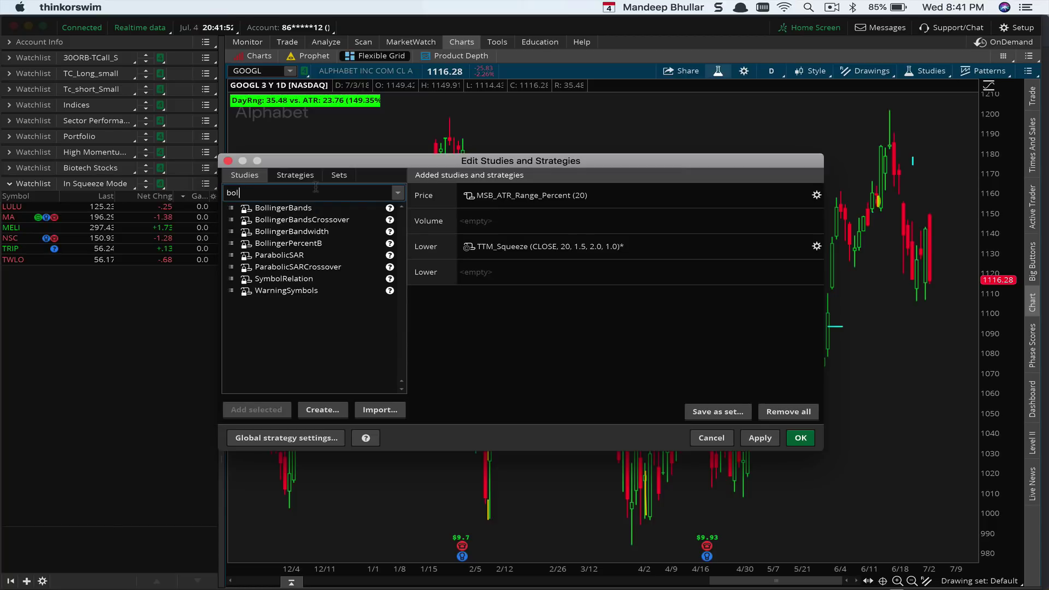
{"action": "left_click", "coordinate": [270, 208]}
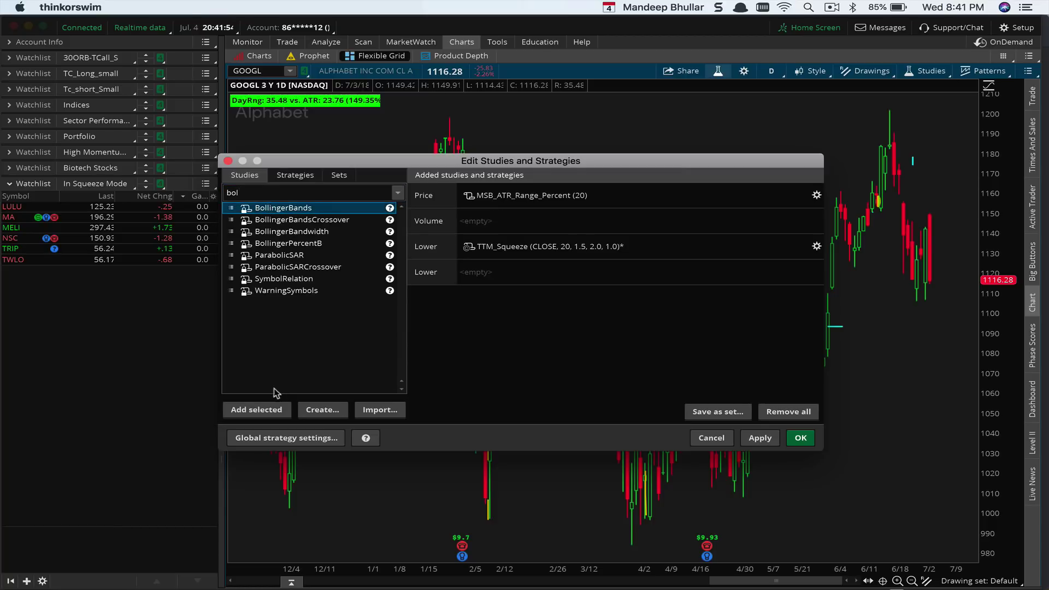
{"action": "left_click", "coordinate": [266, 411]}
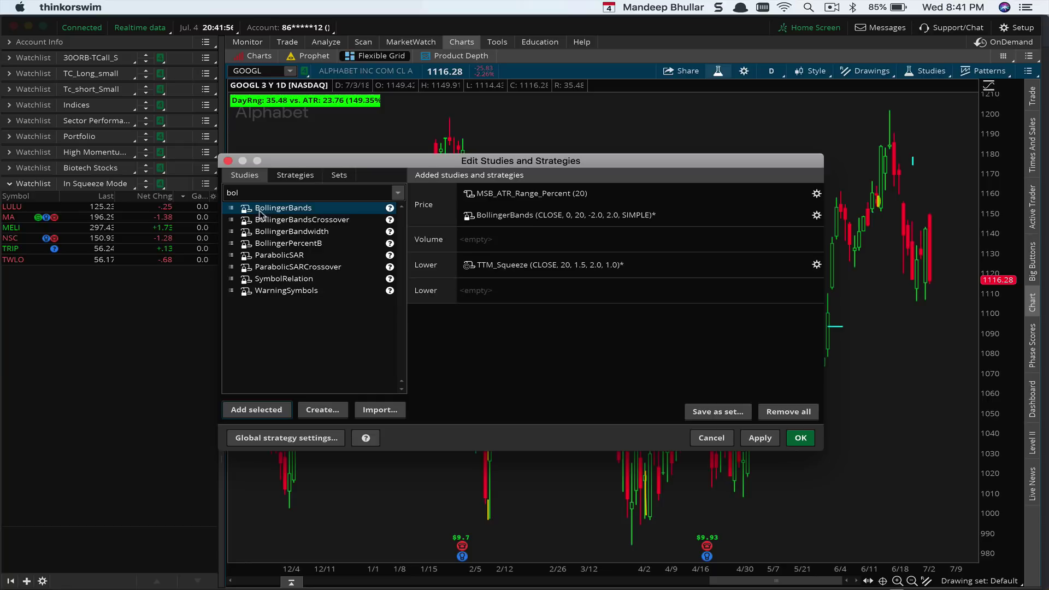
Search 'kel' and add KeltnerChannels to the price chart.
{"action": "key", "text": "BackSpace"}
{"action": "key", "text": "BackSpace"}
{"action": "key", "text": "BackSpace"}
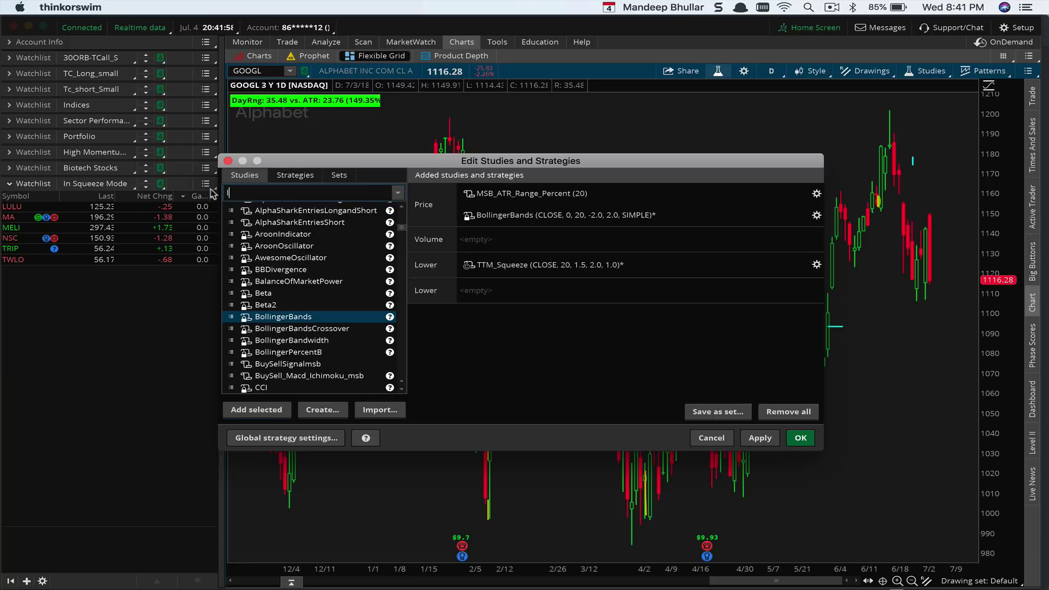
{"action": "type", "text": "ke"}
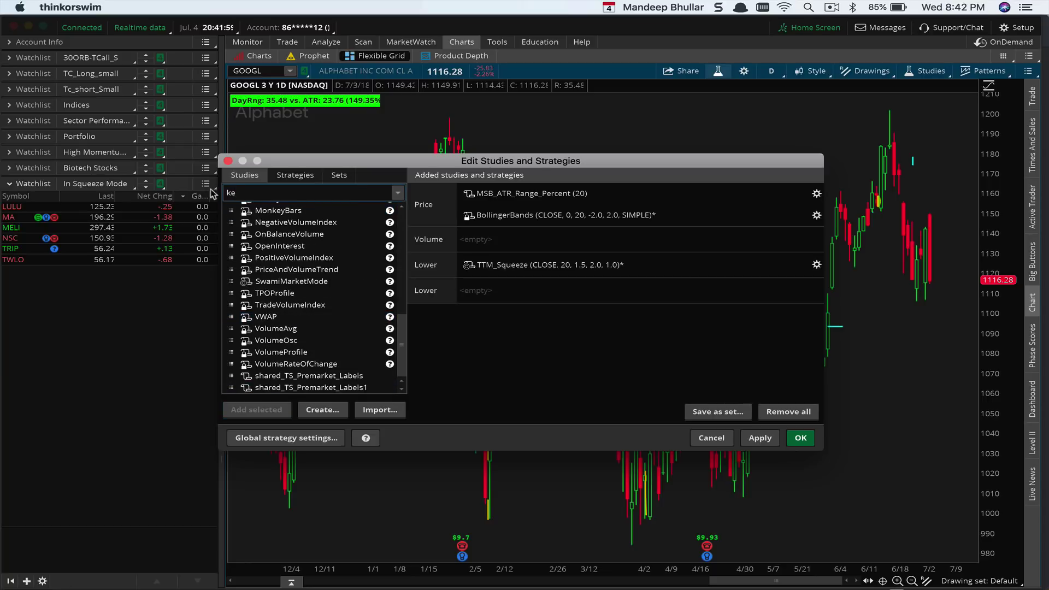
{"action": "type", "text": "l"}
{"action": "left_click", "coordinate": [265, 209]}
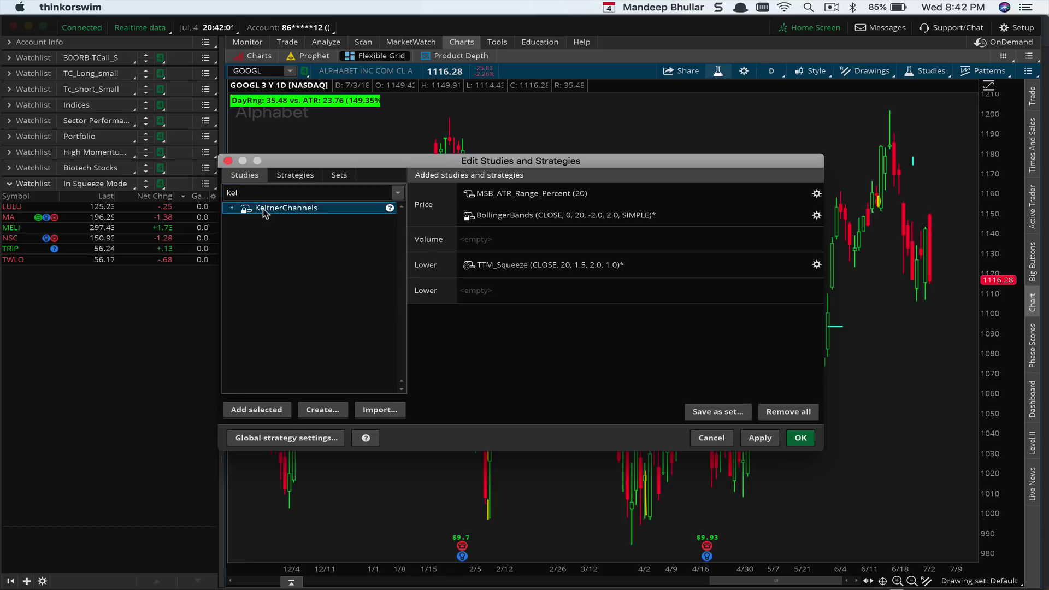
{"action": "left_click", "coordinate": [266, 414]}
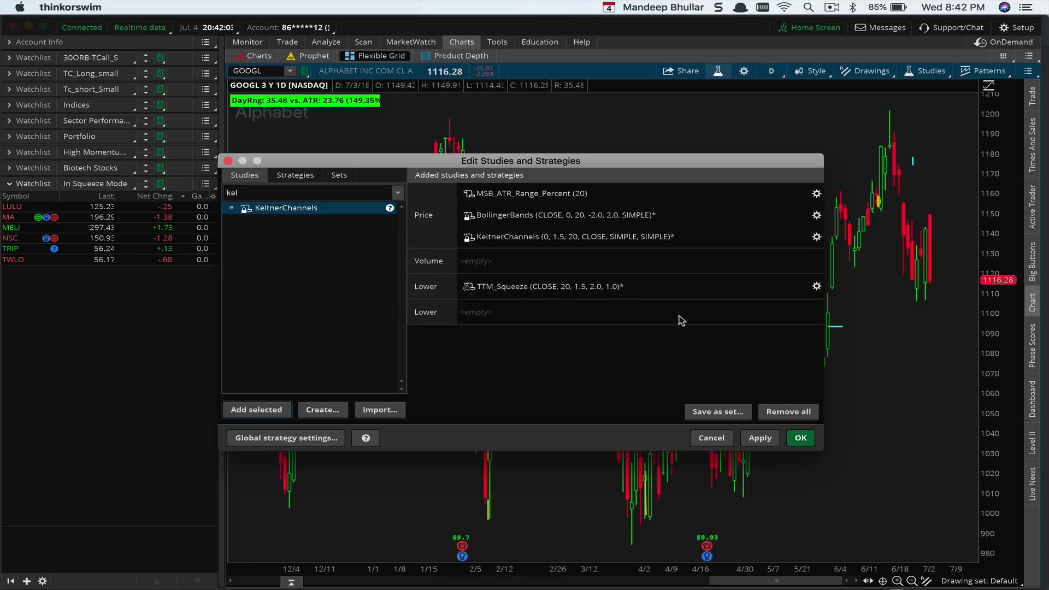
Hide the BollingerBands middle line and make its upper and lower bands cyan.
{"action": "left_click", "coordinate": [816, 216]}
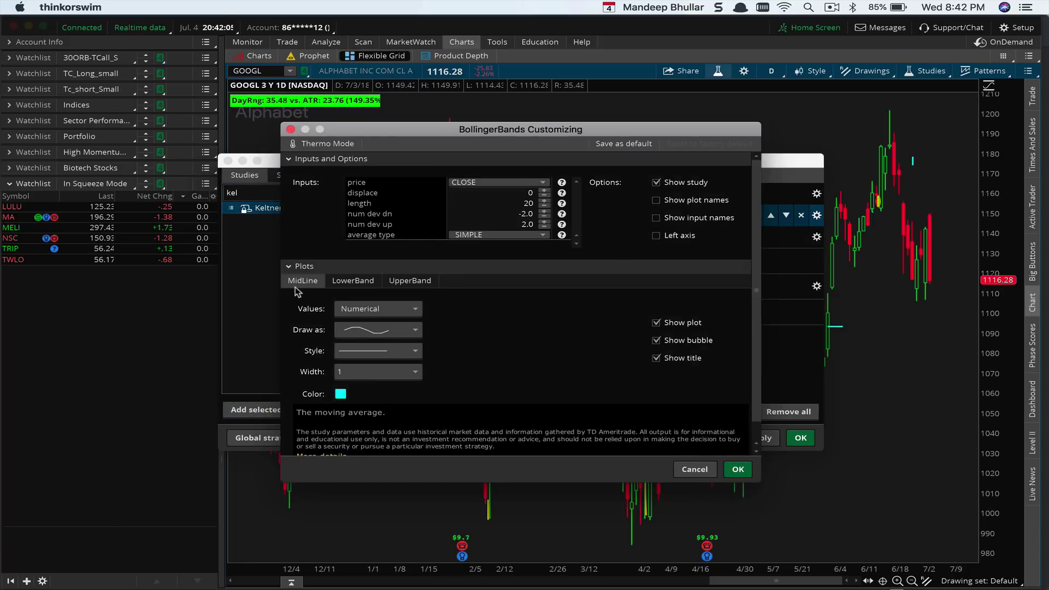
{"action": "left_click", "coordinate": [656, 323]}
{"action": "left_click", "coordinate": [351, 283]}
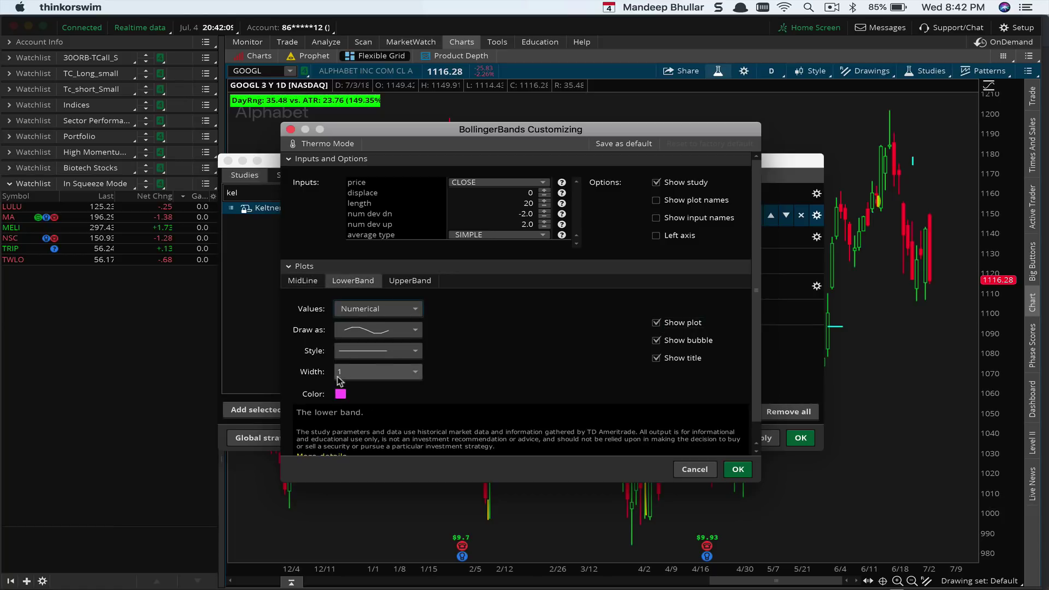
{"action": "left_click", "coordinate": [341, 393]}
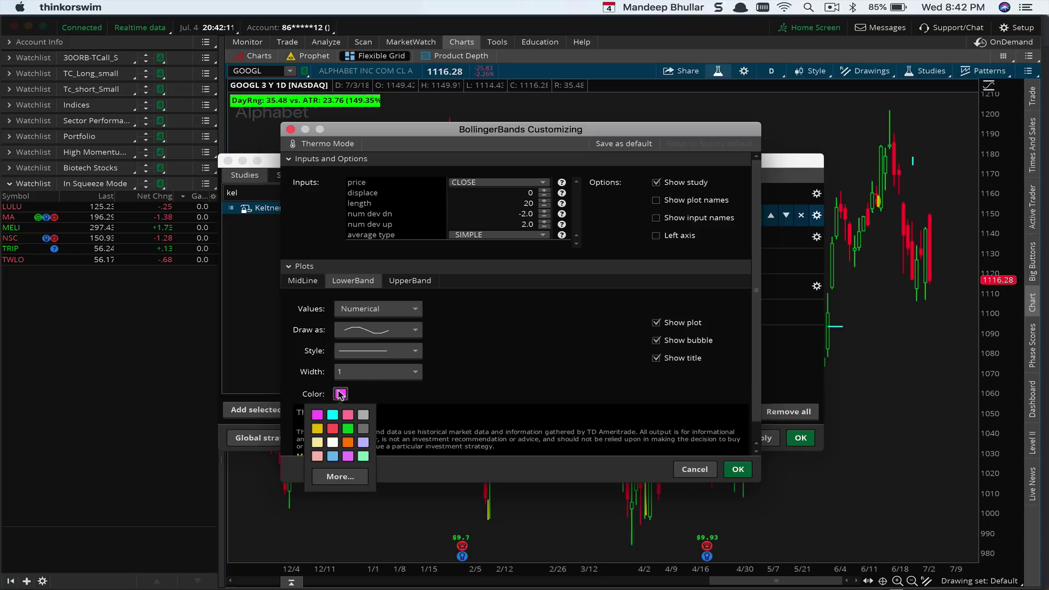
{"action": "left_click", "coordinate": [329, 420]}
{"action": "left_click", "coordinate": [409, 280]}
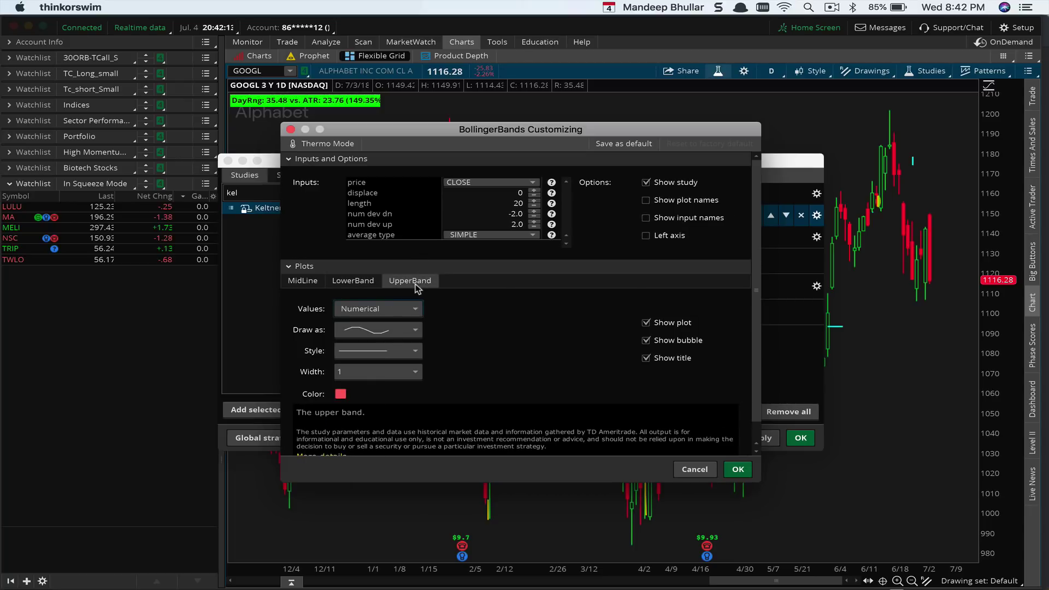
{"action": "left_click", "coordinate": [340, 394]}
{"action": "left_click", "coordinate": [330, 416]}
{"action": "left_click", "coordinate": [738, 469]}
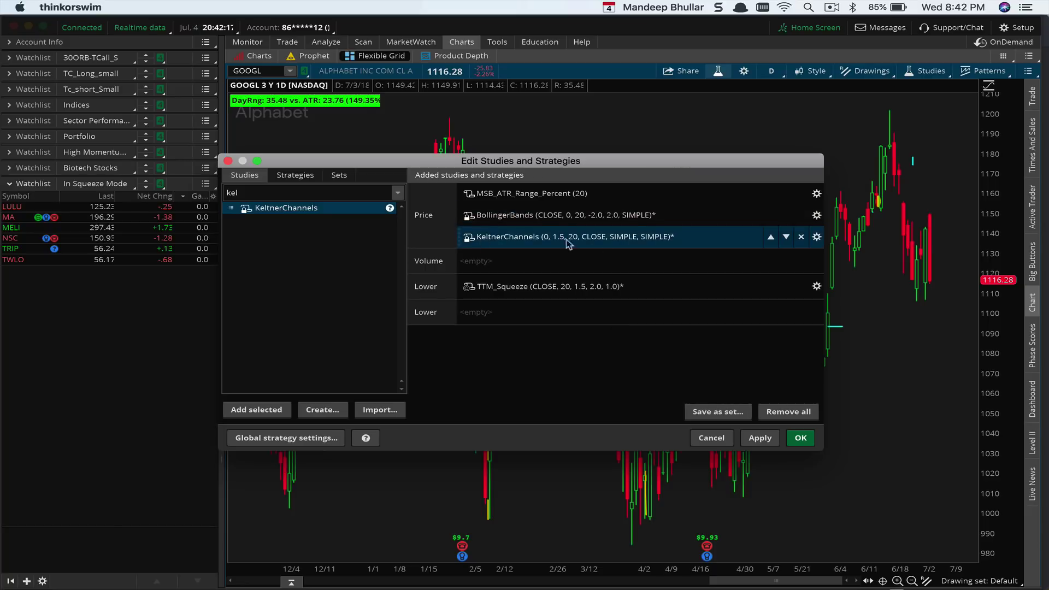
Hide the KeltnerChannels Avg line, color both bands magenta, and apply to the chart.
{"action": "left_click", "coordinate": [816, 236]}
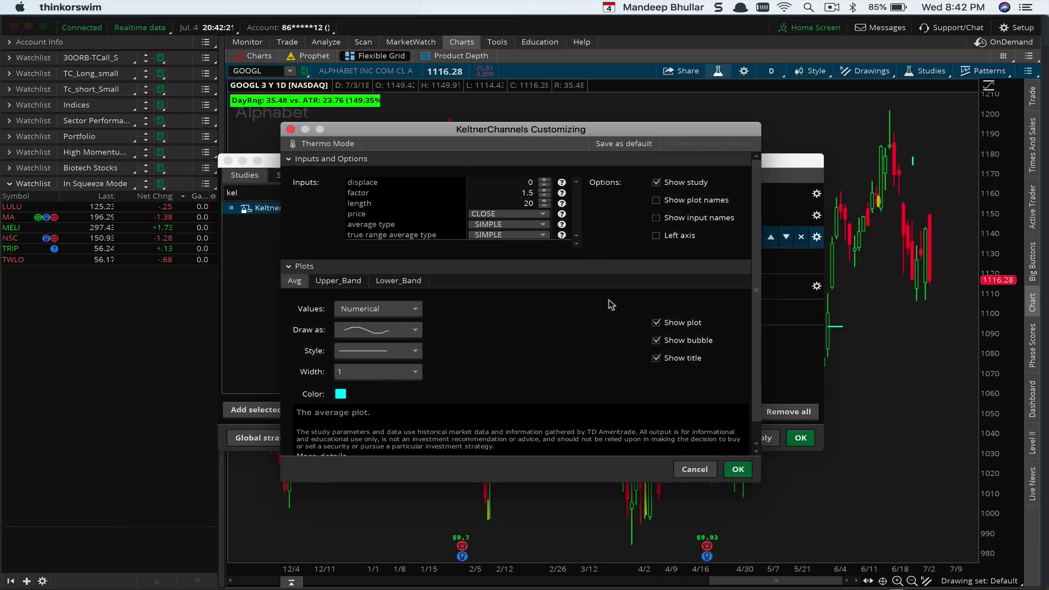
{"action": "left_click", "coordinate": [656, 323]}
{"action": "left_click", "coordinate": [344, 281]}
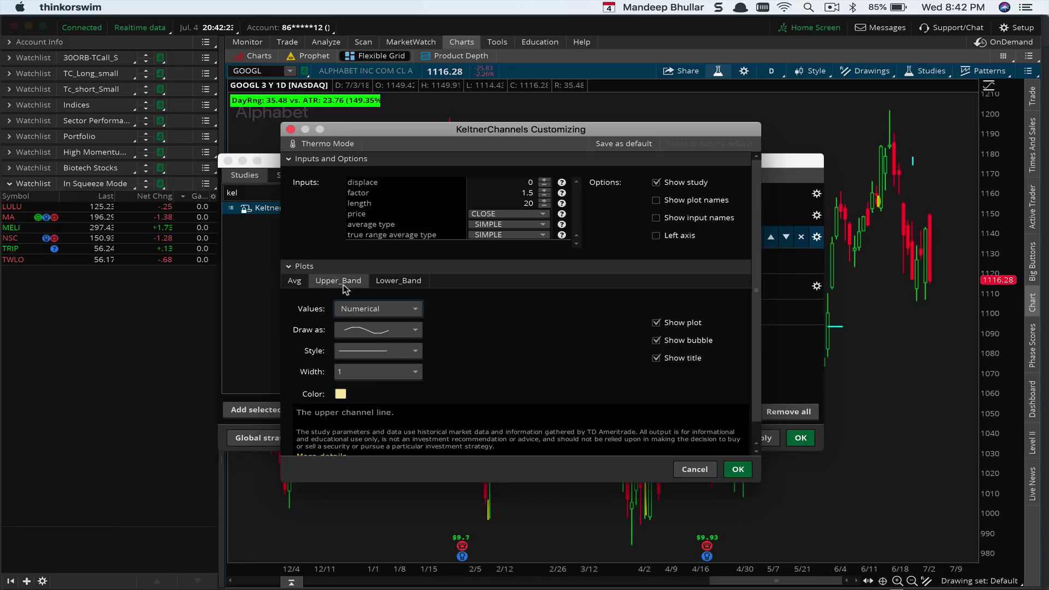
{"action": "left_click", "coordinate": [340, 394]}
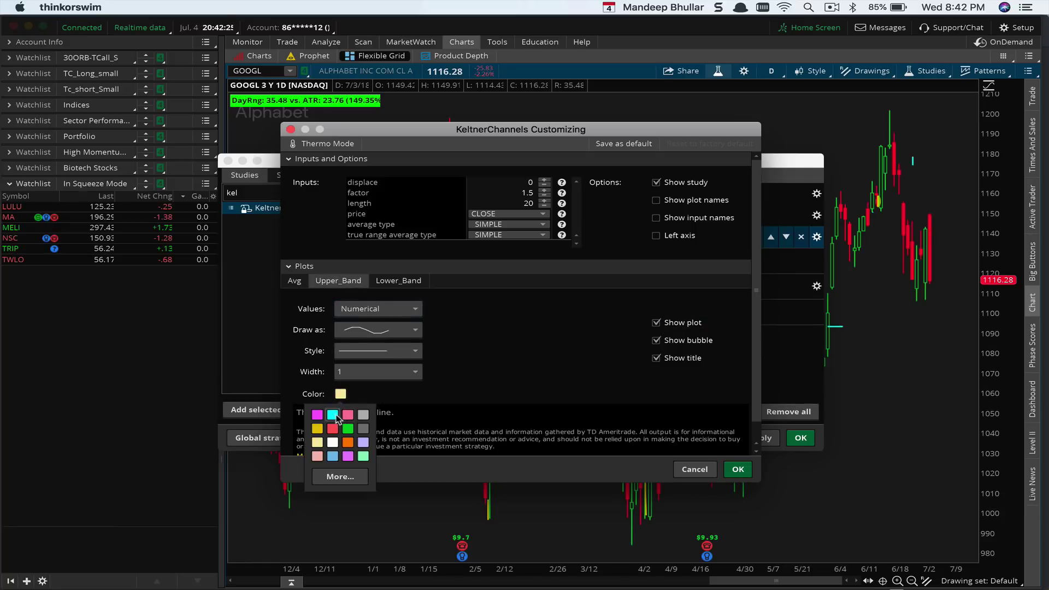
{"action": "left_click", "coordinate": [317, 415]}
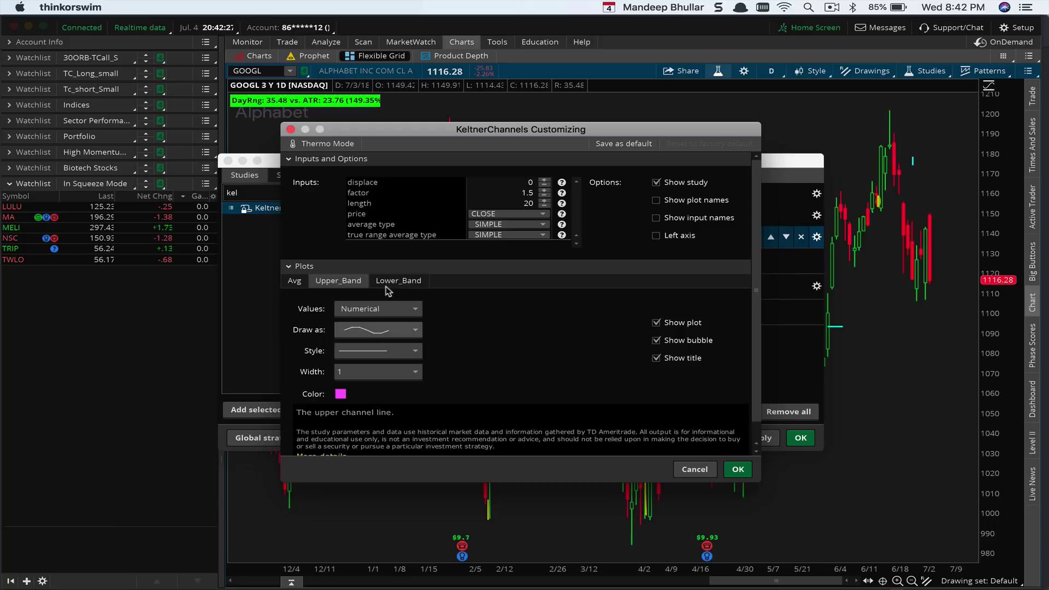
{"action": "left_click", "coordinate": [399, 281]}
{"action": "left_click", "coordinate": [340, 394]}
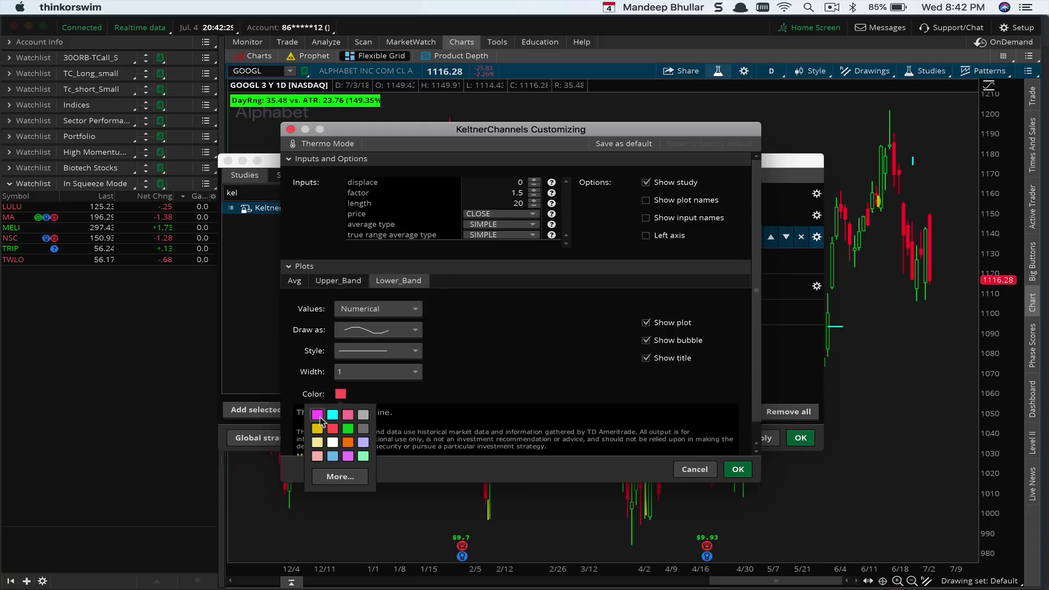
{"action": "left_click", "coordinate": [317, 415]}
{"action": "left_click", "coordinate": [738, 469]}
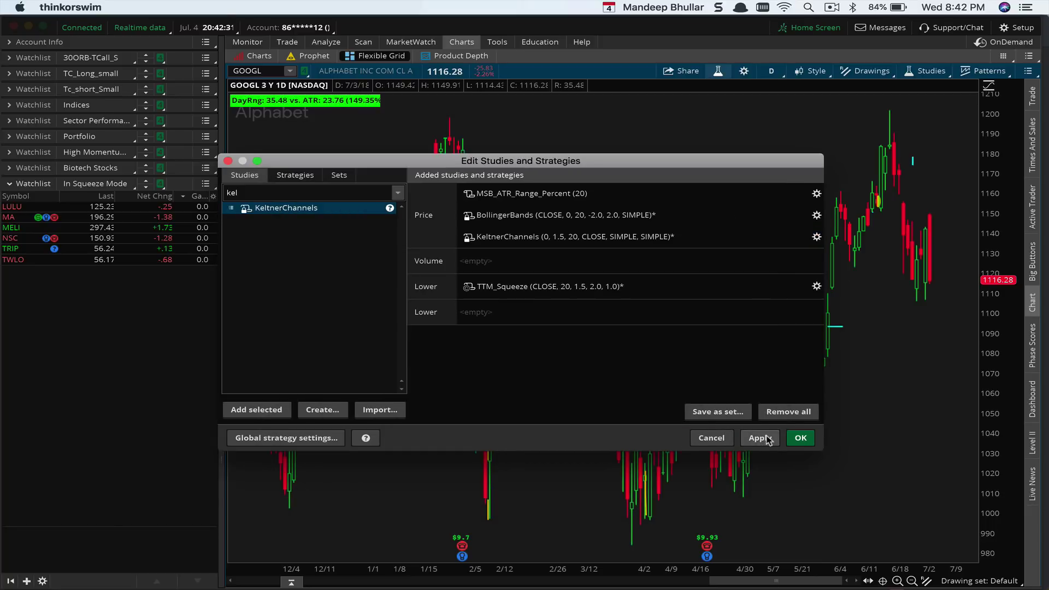
{"action": "left_click", "coordinate": [768, 439]}
{"action": "left_click", "coordinate": [801, 438]}
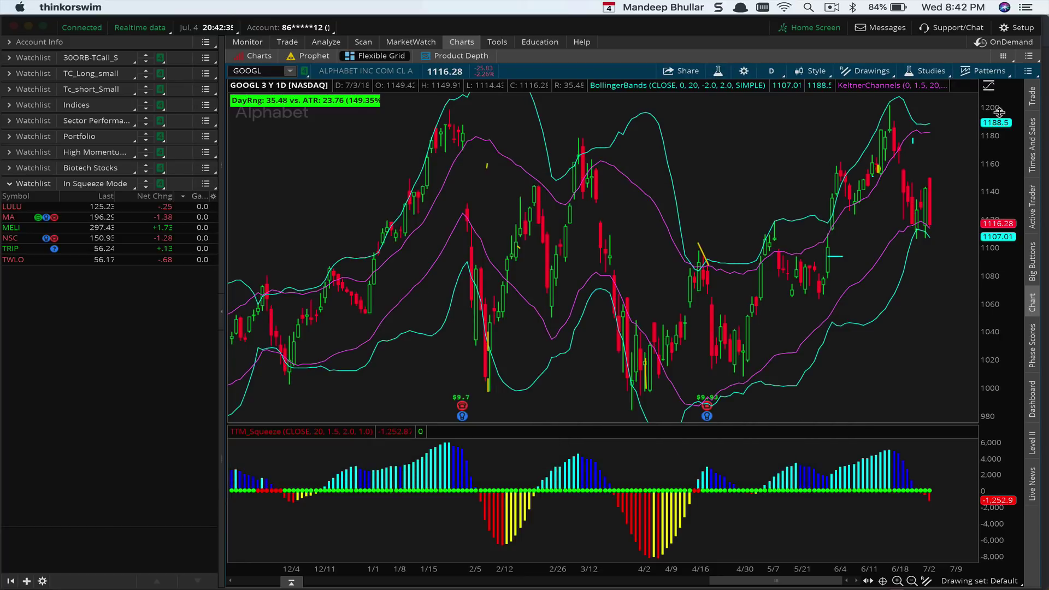
Stretch the GOOGL price axis to about 900–1300 so both band sets fit.
{"action": "left_click_drag", "start_coordinate": [1000, 116], "coordinate": [1004, 212]}
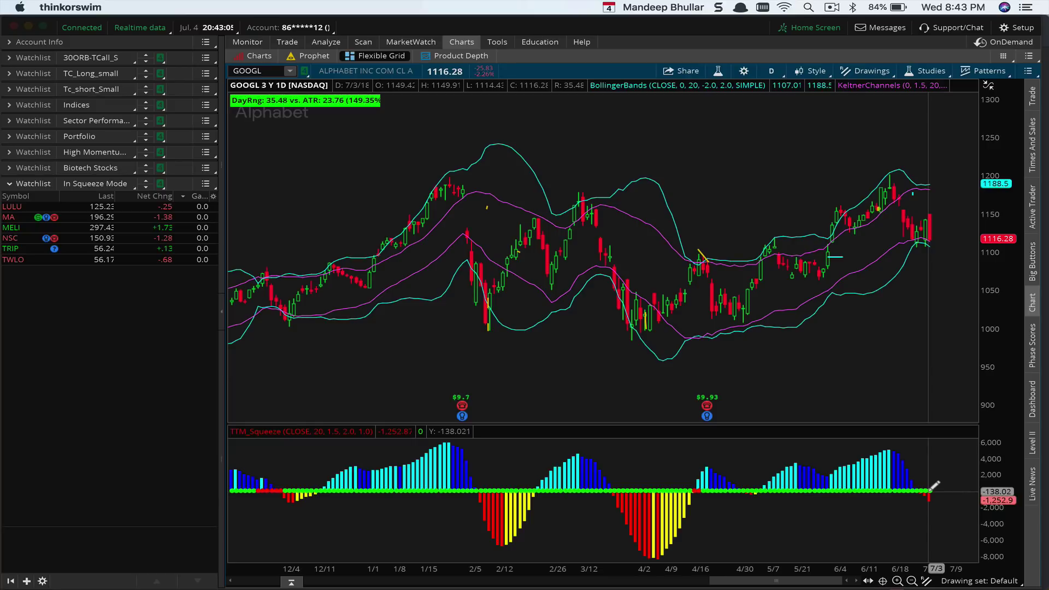
Chart LULU from the watchlist and widen its price scale to about 50–140.
{"action": "left_click", "coordinate": [158, 208]}
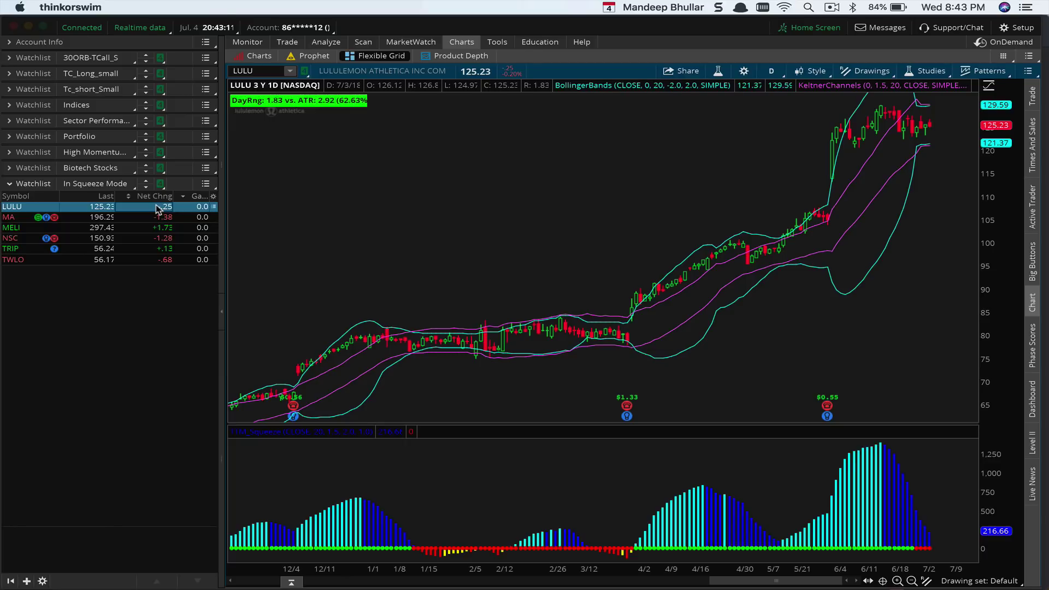
{"action": "left_click_drag", "start_coordinate": [1003, 134], "coordinate": [1005, 185]}
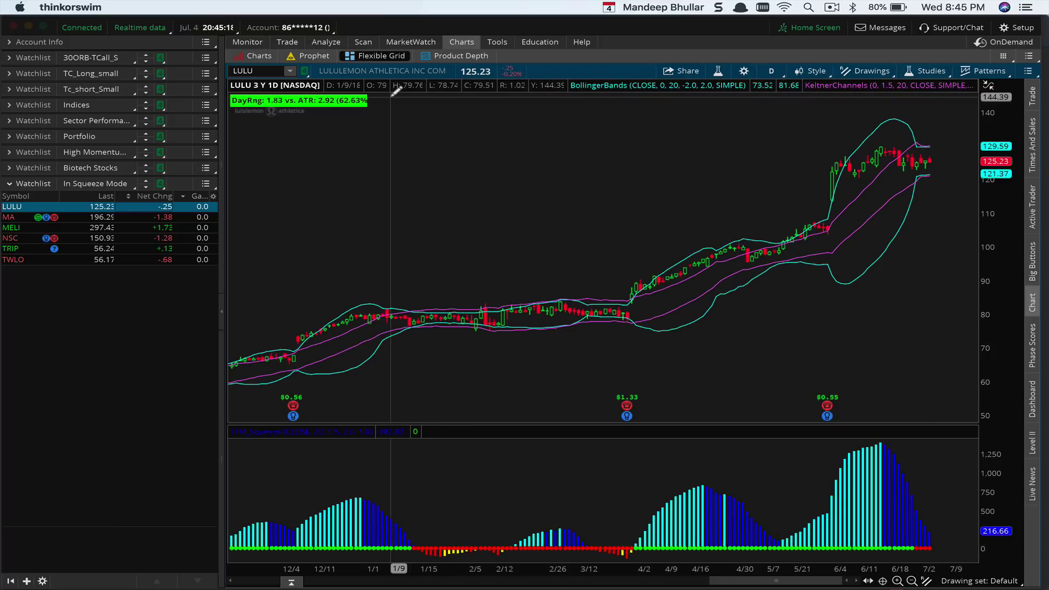
Open the Trade tab's Futures Trader workspace with the GOOGL 5-minute chart.
{"action": "left_click", "coordinate": [287, 41]}
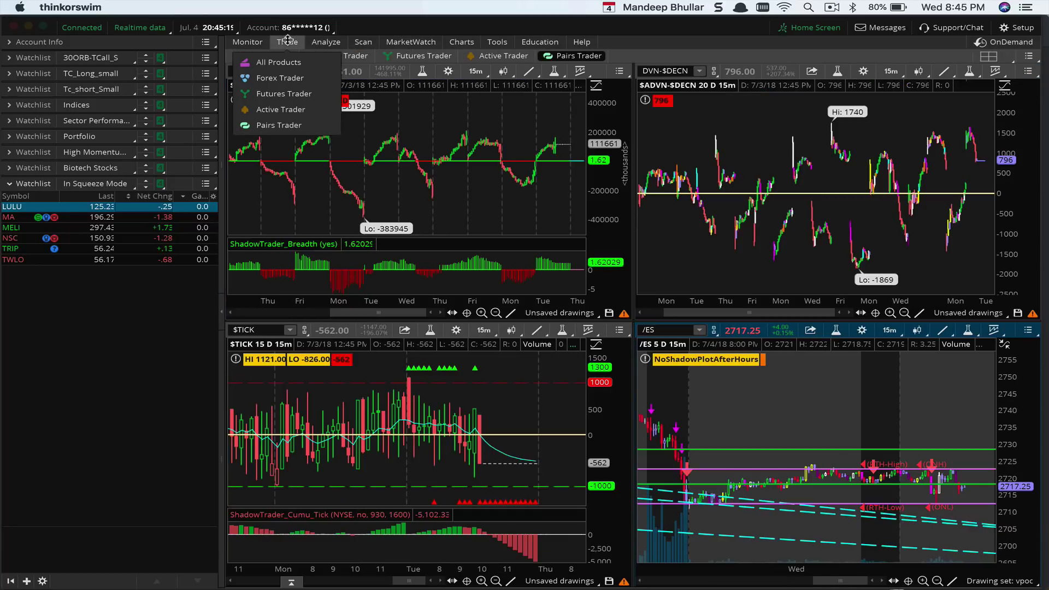
{"action": "left_click", "coordinate": [439, 56]}
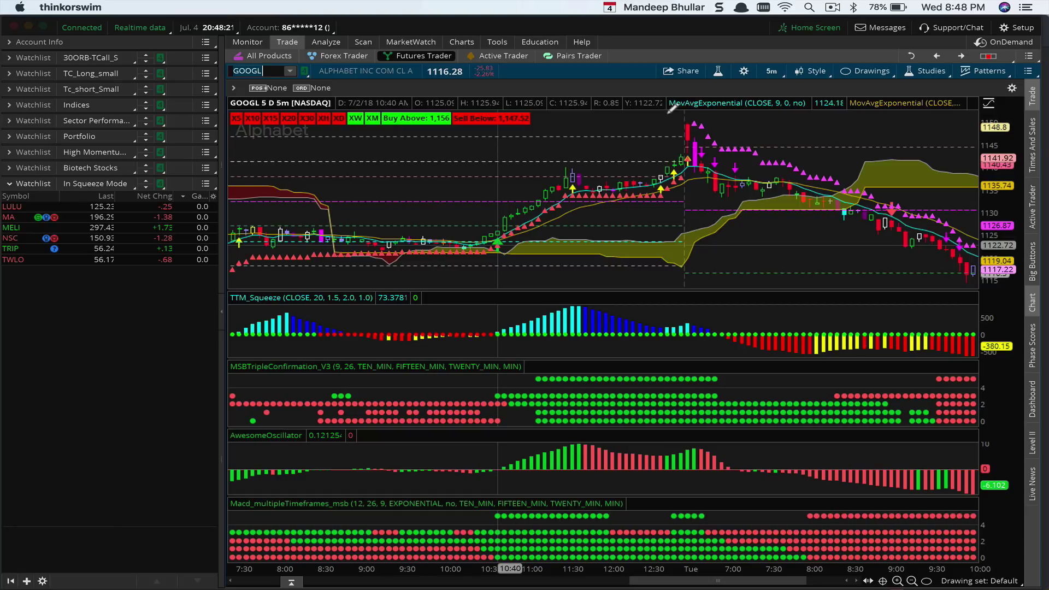
Open BuySell_Macd_Ichimoku_msb in the thinkScript Editor and scroll to its entry conditions.
{"action": "left_click", "coordinate": [716, 74]}
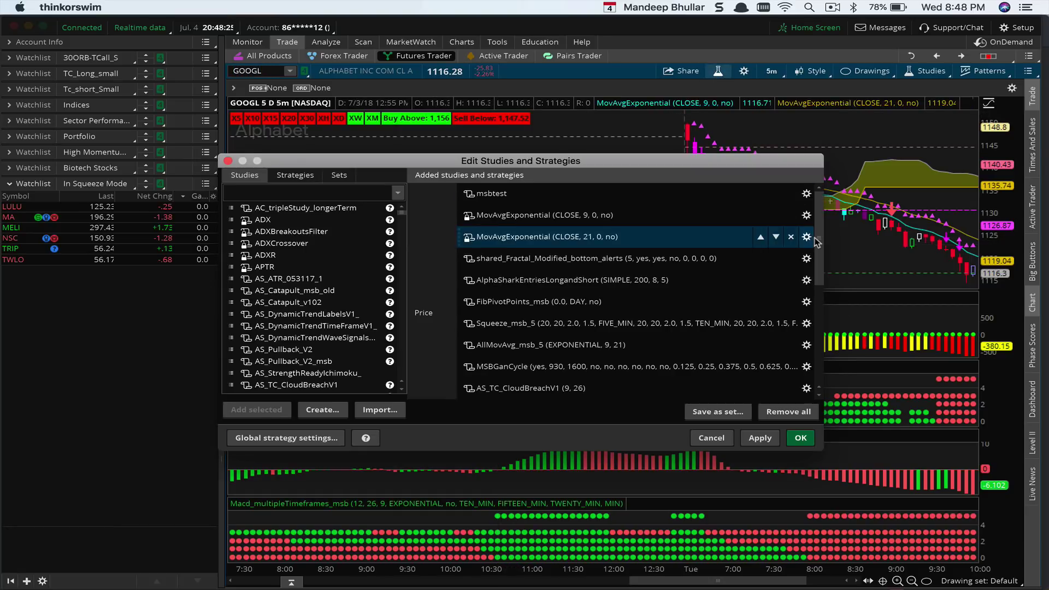
{"action": "left_click_drag", "start_coordinate": [816, 239], "coordinate": [815, 334]}
{"action": "left_click", "coordinate": [524, 268]}
{"action": "scroll", "coordinate": [524, 272], "scroll_direction": "up", "scroll_amount": 1}
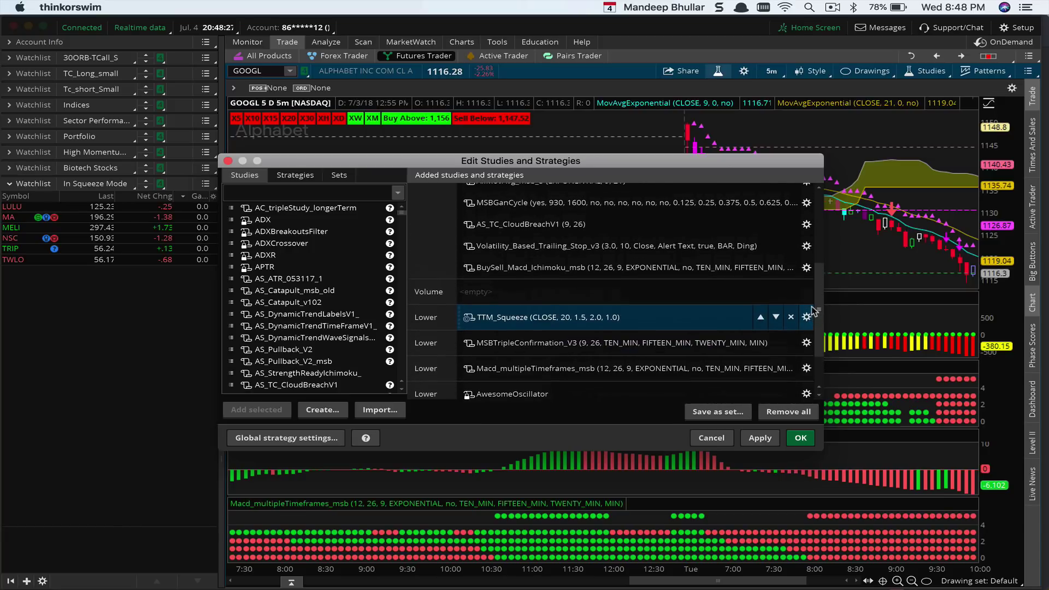
{"action": "left_click", "coordinate": [469, 268]}
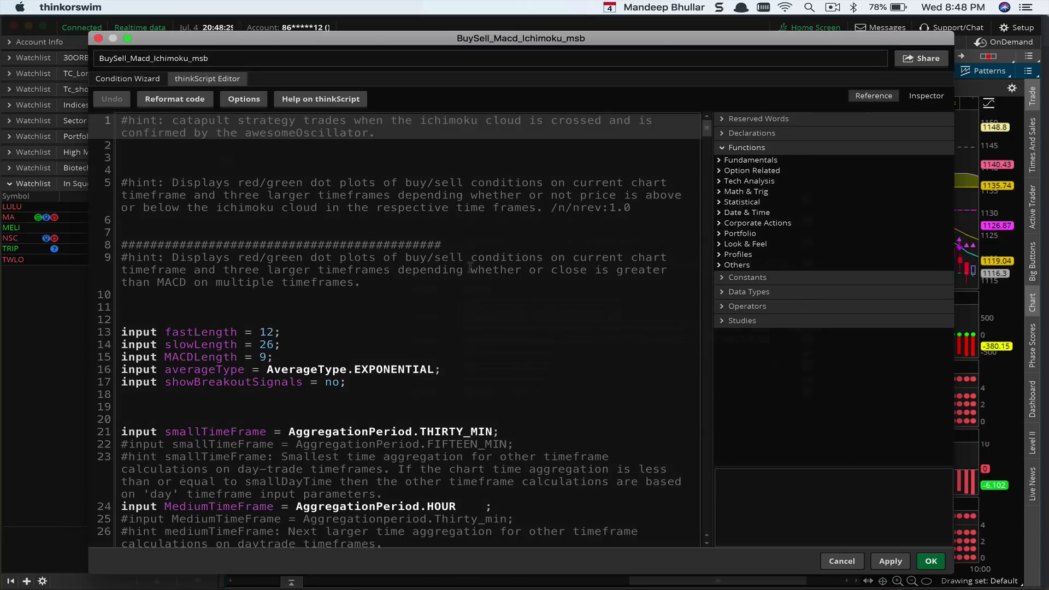
{"action": "left_click_drag", "start_coordinate": [709, 136], "coordinate": [707, 253]}
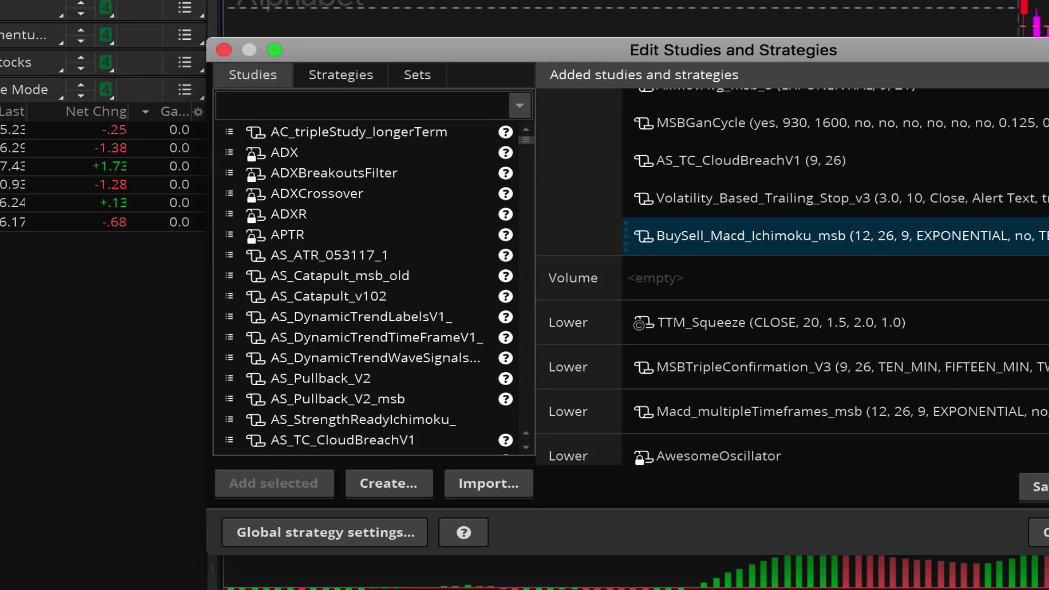
Close the thinkScript Editor and the studies list to return to the GOOGL chart.
{"action": "left_click", "coordinate": [819, 403]}
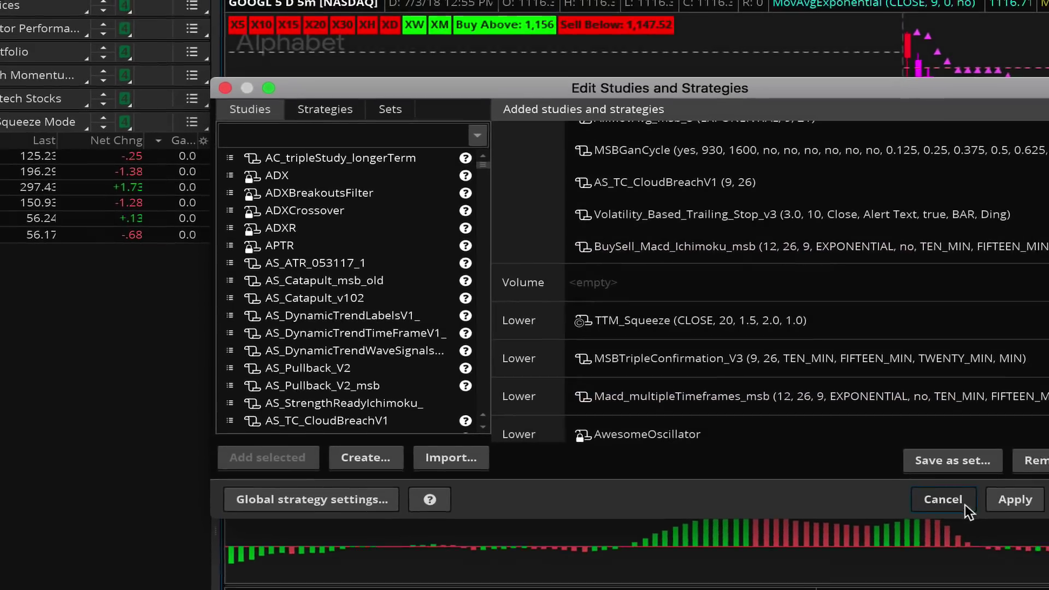
{"action": "left_click", "coordinate": [997, 509]}
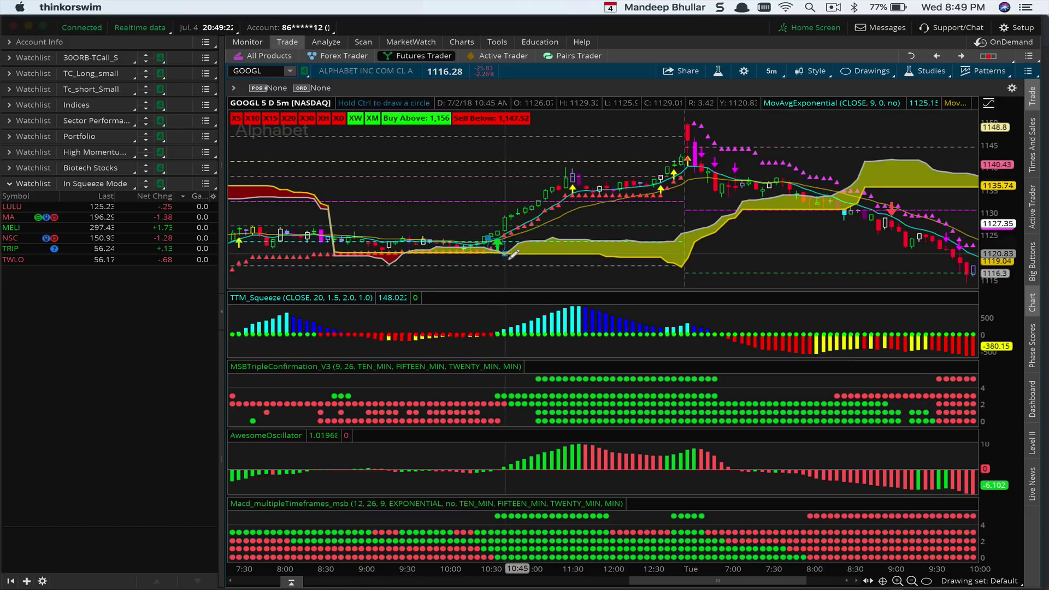
Draw a yellow highlight circle around the green buy arrow at the 10:45 candle.
{"action": "left_click", "coordinate": [497, 248]}
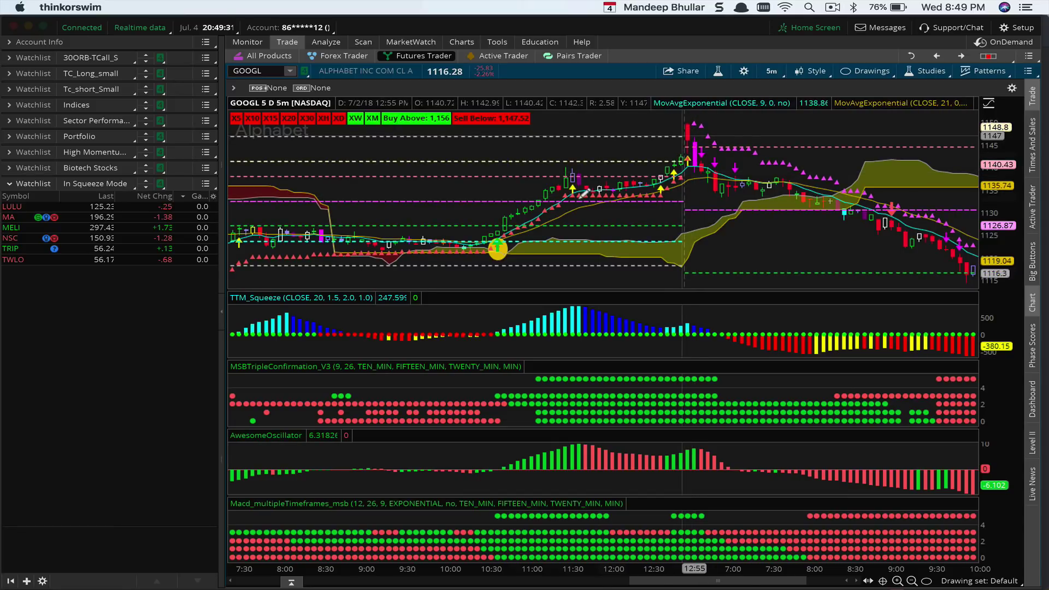
Pan the GOOGL 5-minute chart about 22 bars forward to show Tuesday's selloff.
{"action": "scroll", "coordinate": [549, 217], "scroll_direction": "down", "scroll_amount": 5}
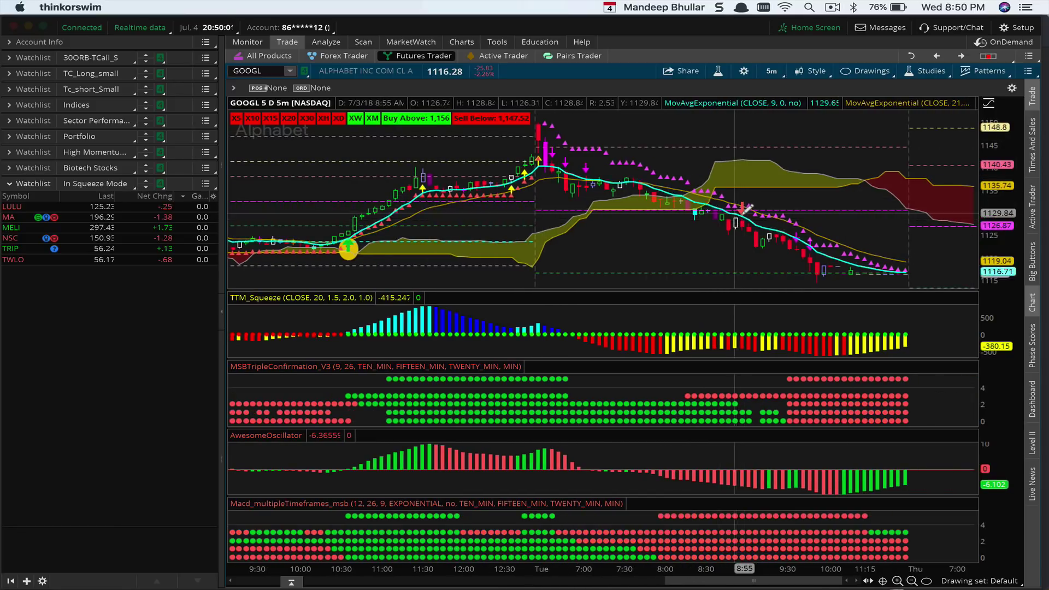